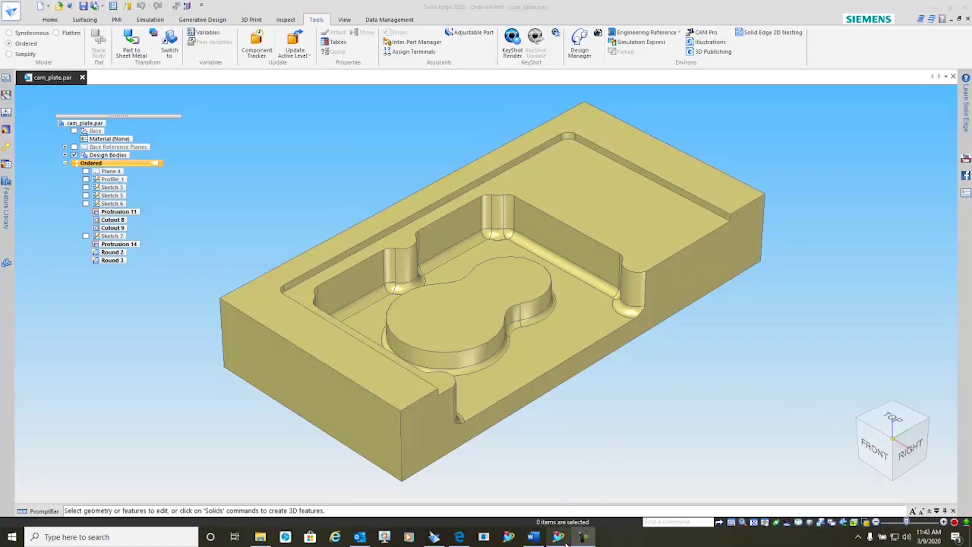
- In CAM Pro, preview the CAVITY_MILL, FLOOR_WALL_IPW and FINISH_WALLS paths, then select the 1234-A group
left_click(557, 541)
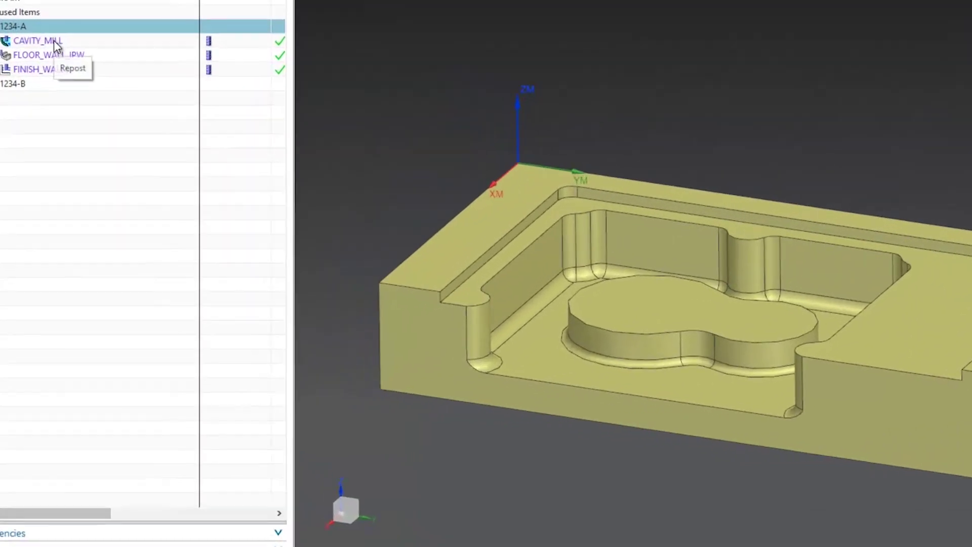
left_click(50, 23)
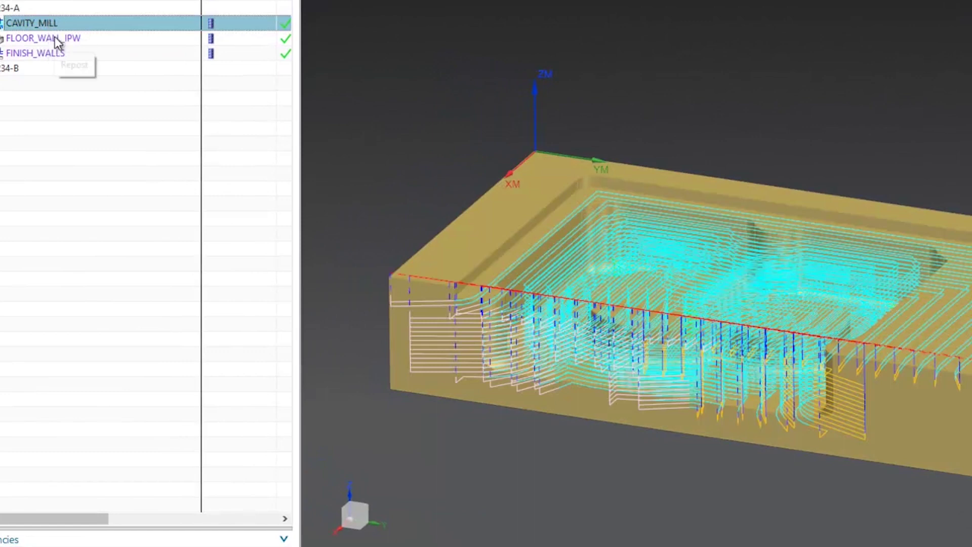
left_click(55, 38)
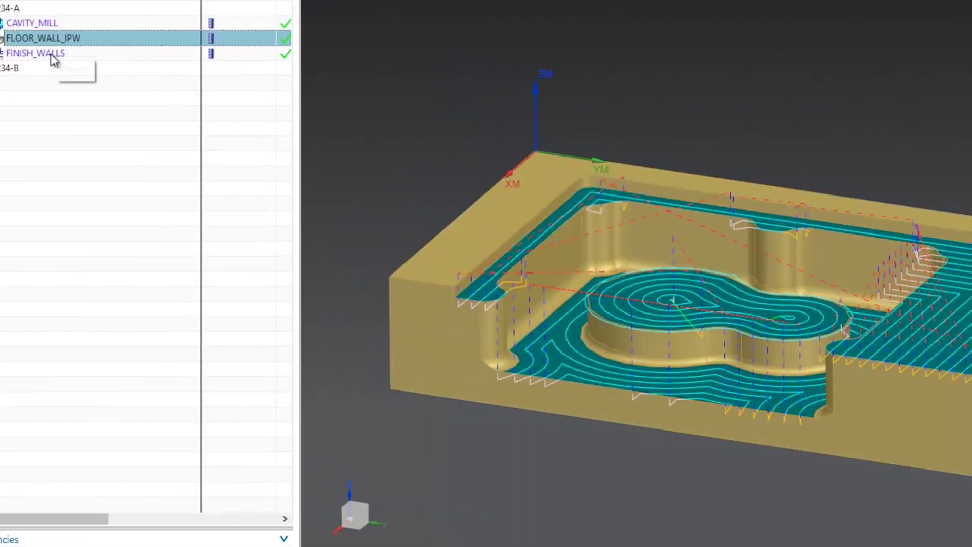
left_click(52, 53)
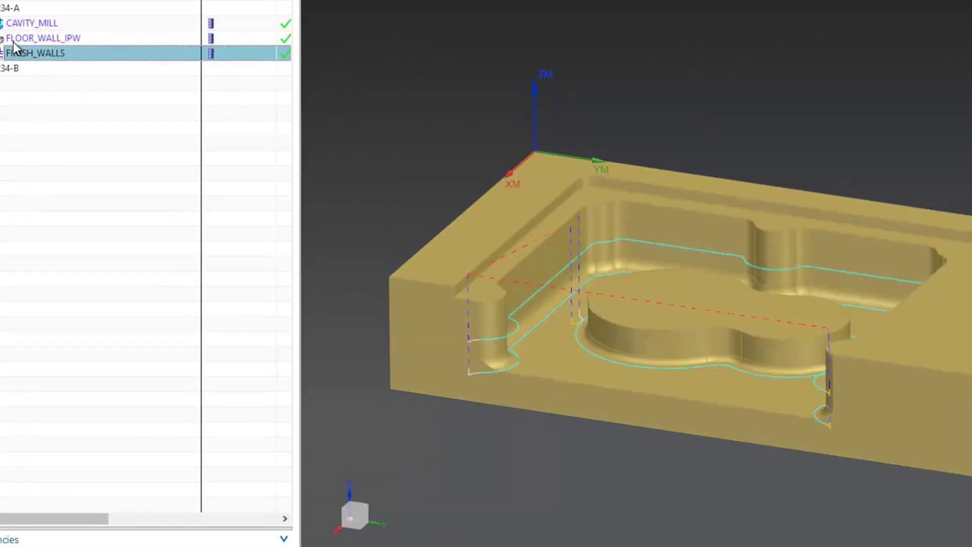
left_click(11, 8)
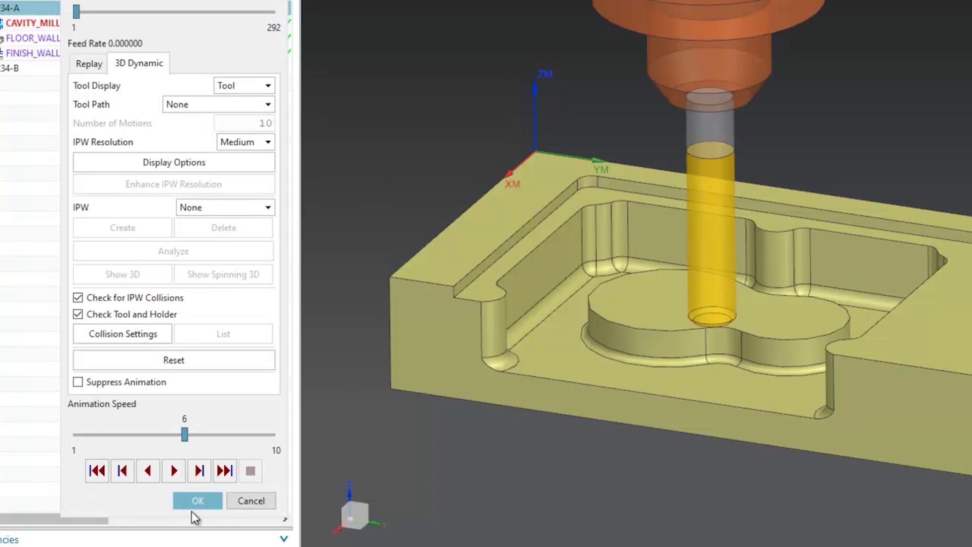
left_click(172, 473)
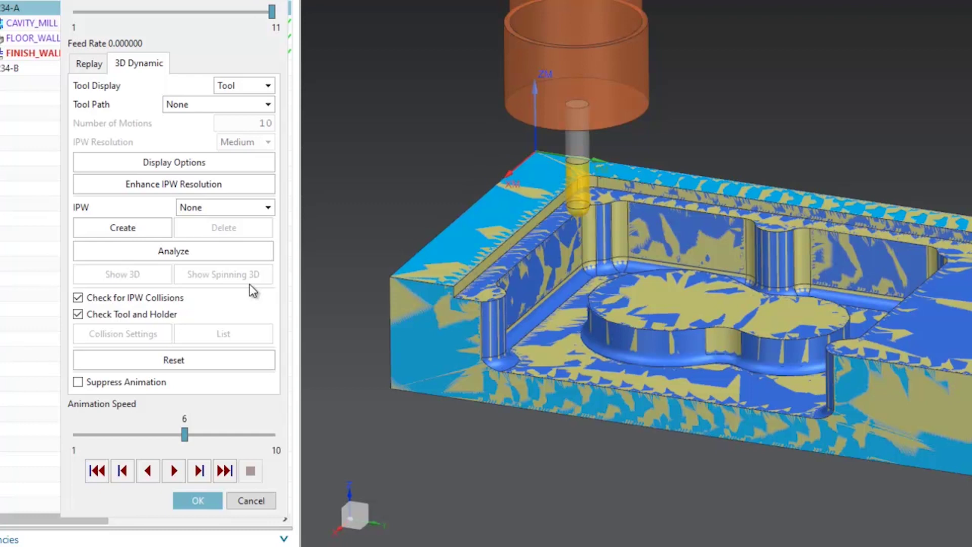
left_click(199, 499)
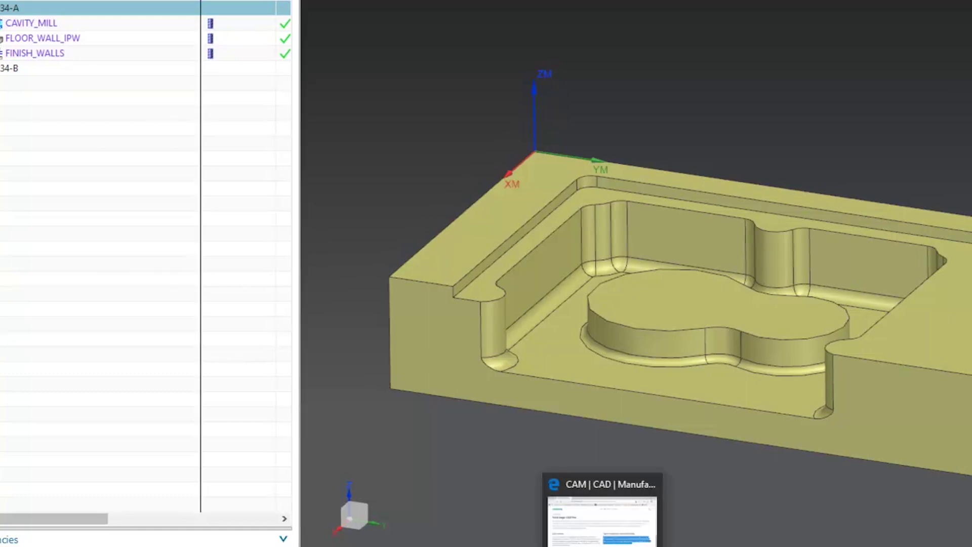
- Suppress Protrusion 14, the center boss, along with Round 3, and save the cam_plate part
mouse_move(604, 546)
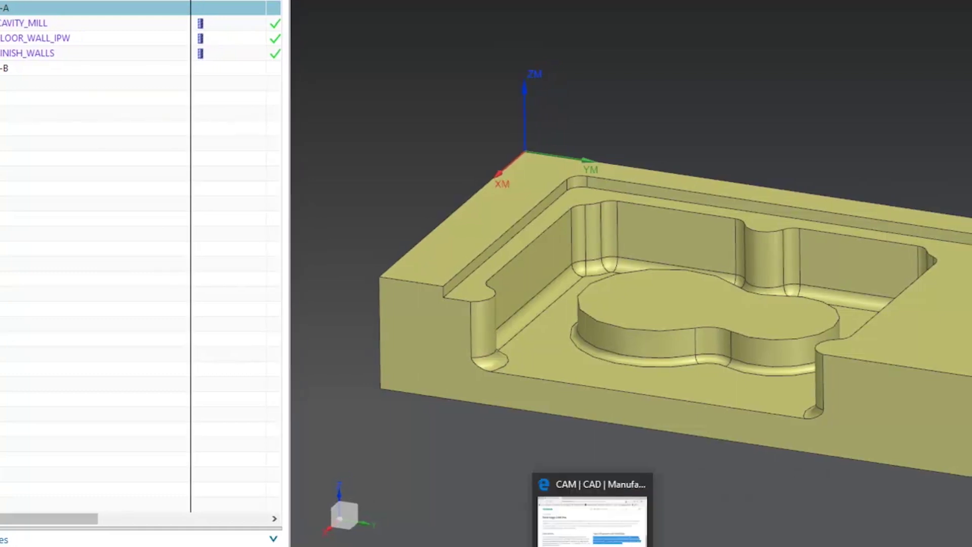
left_click(583, 522)
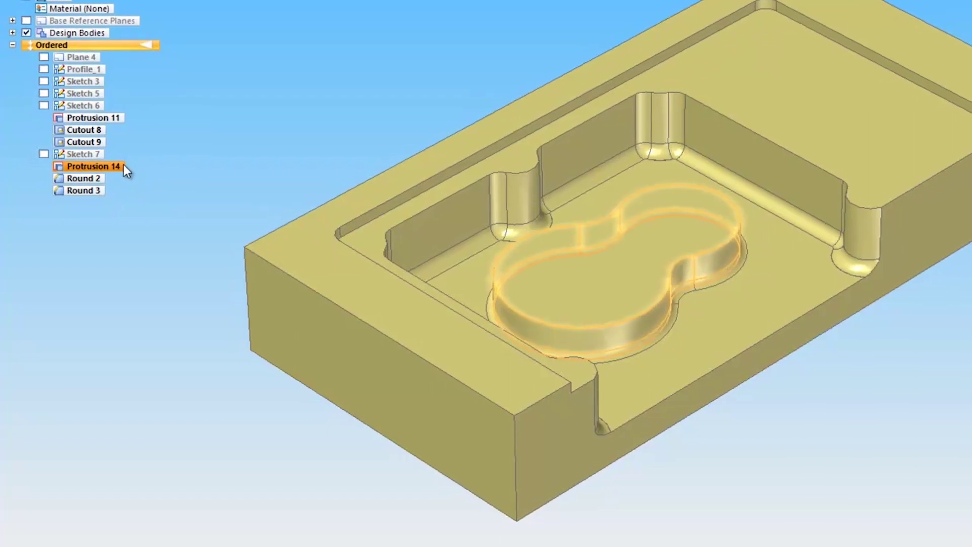
left_click(123, 165)
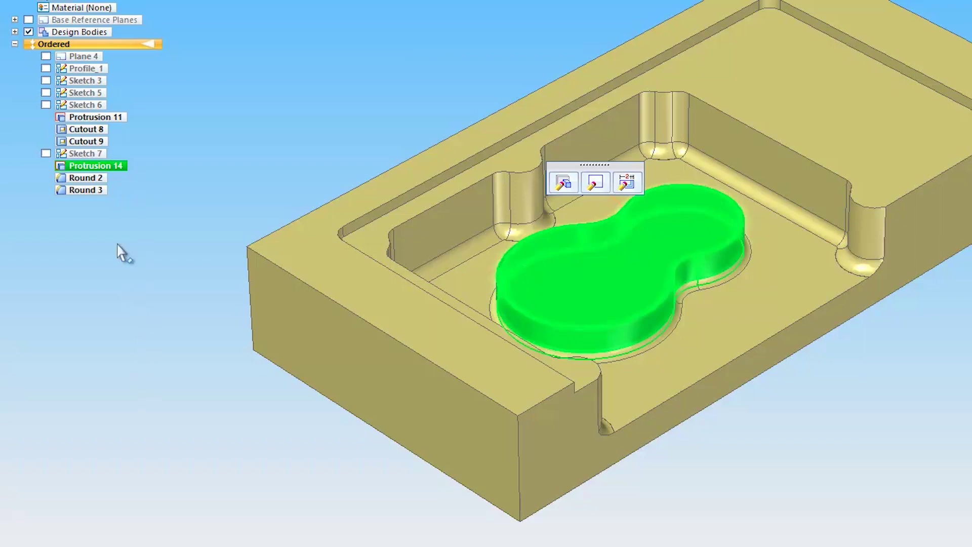
left_click(94, 191, "ctrl")
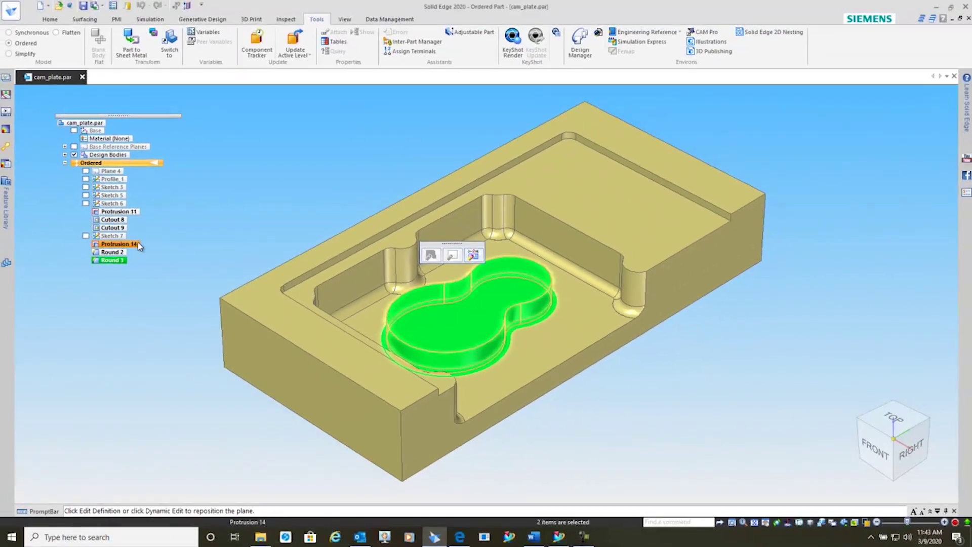
right_click(118, 165)
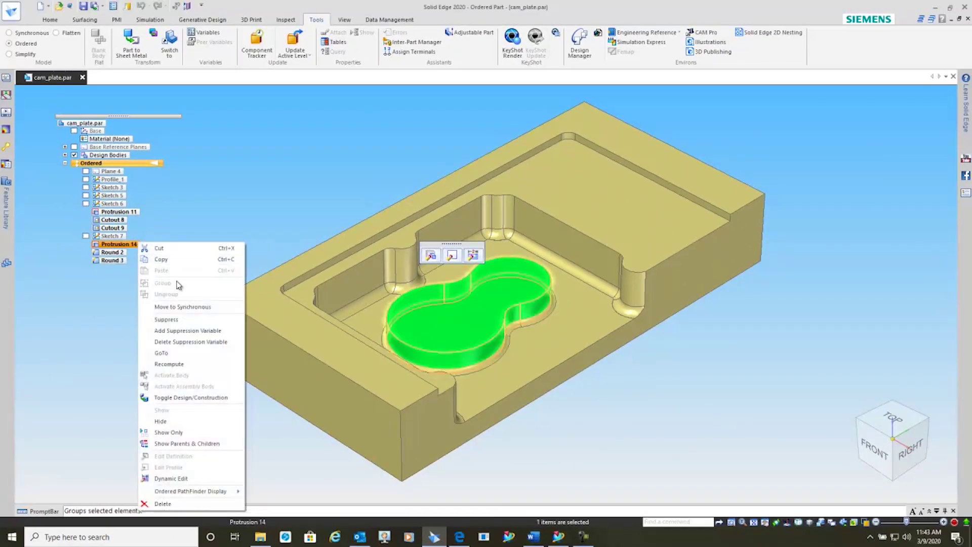
left_click(182, 319)
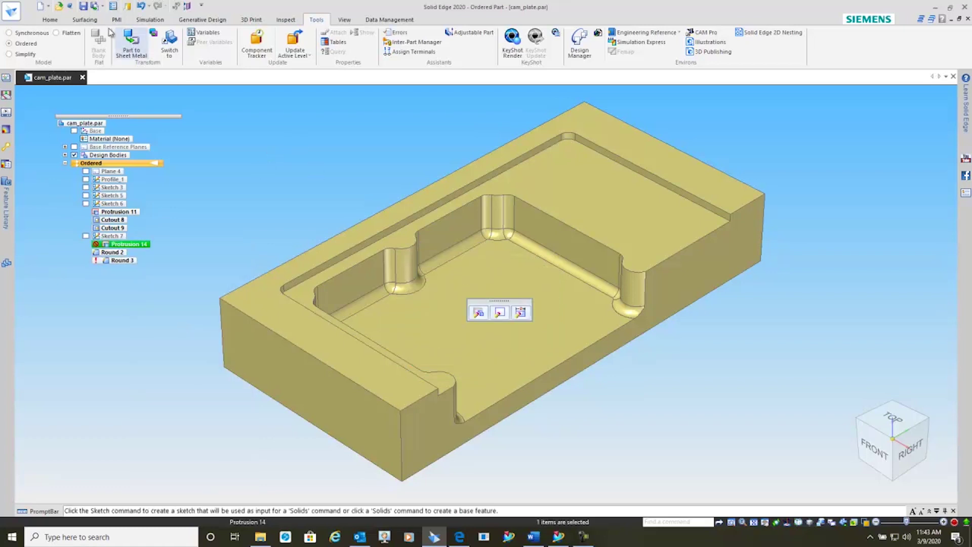
left_click(83, 6)
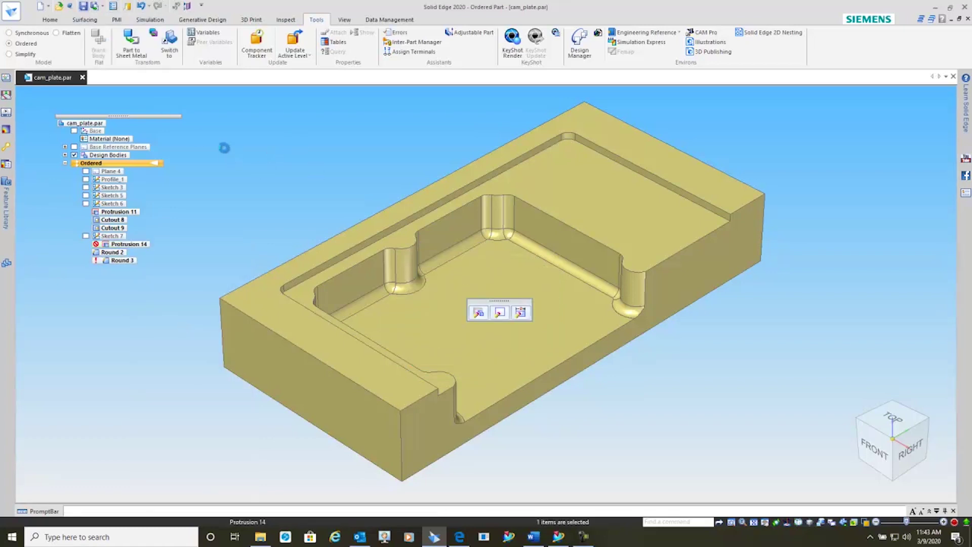
- Load the part into CAM Pro and check cam_plate_par's Interoperability properties in the Assembly Navigator
left_click(709, 33)
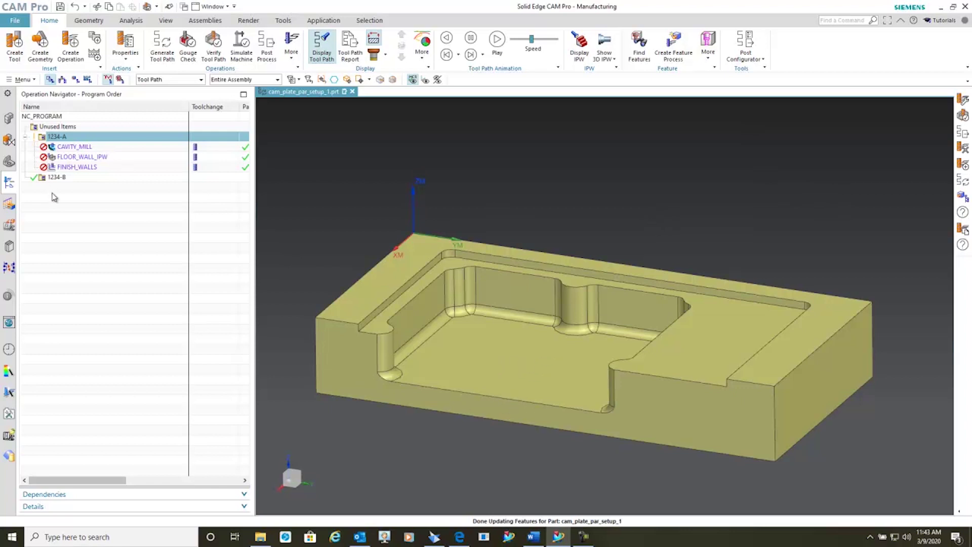
left_click(10, 120)
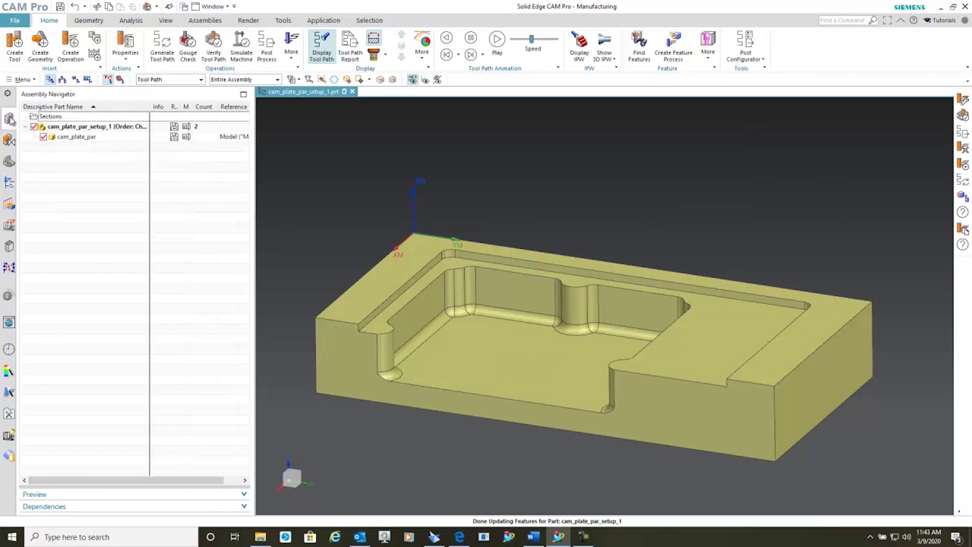
left_click(76, 137)
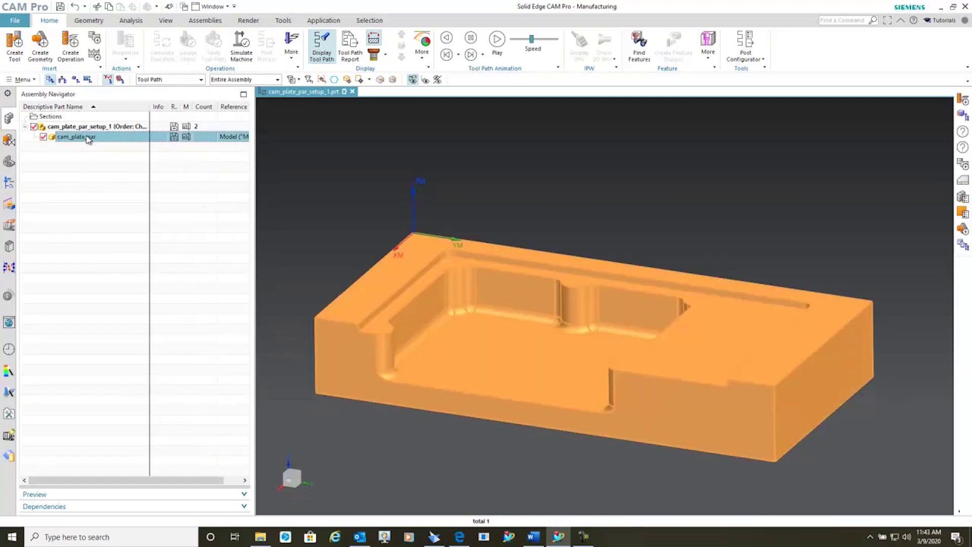
right_click(89, 139)
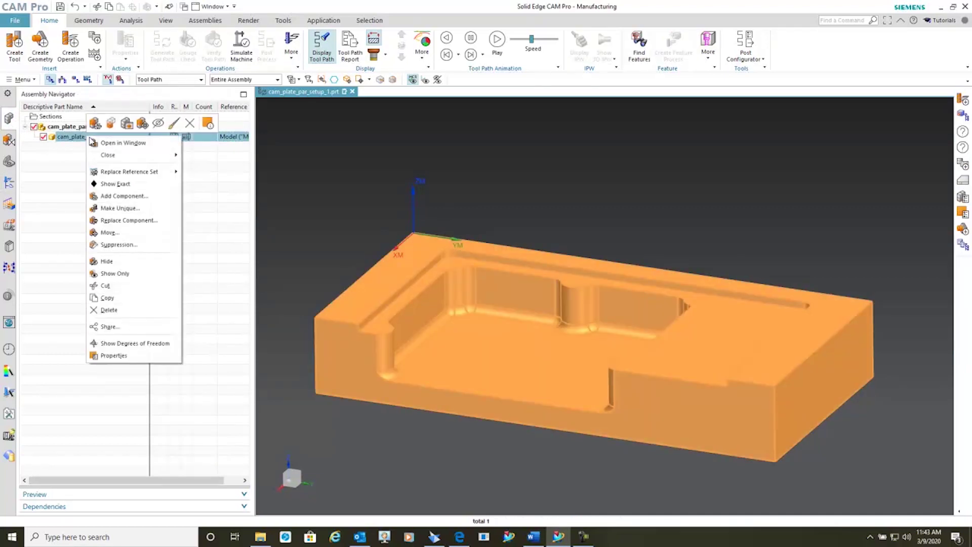
left_click(126, 356)
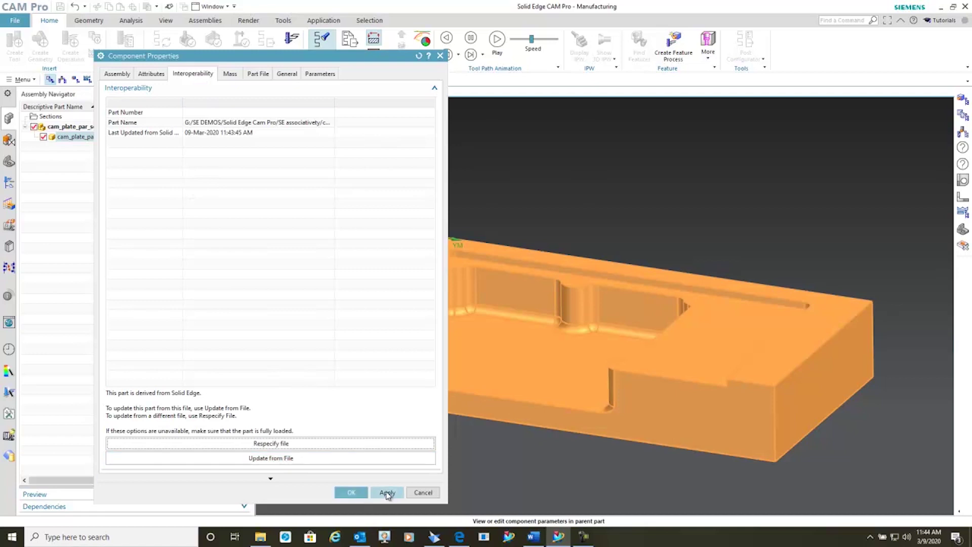
left_click(352, 494)
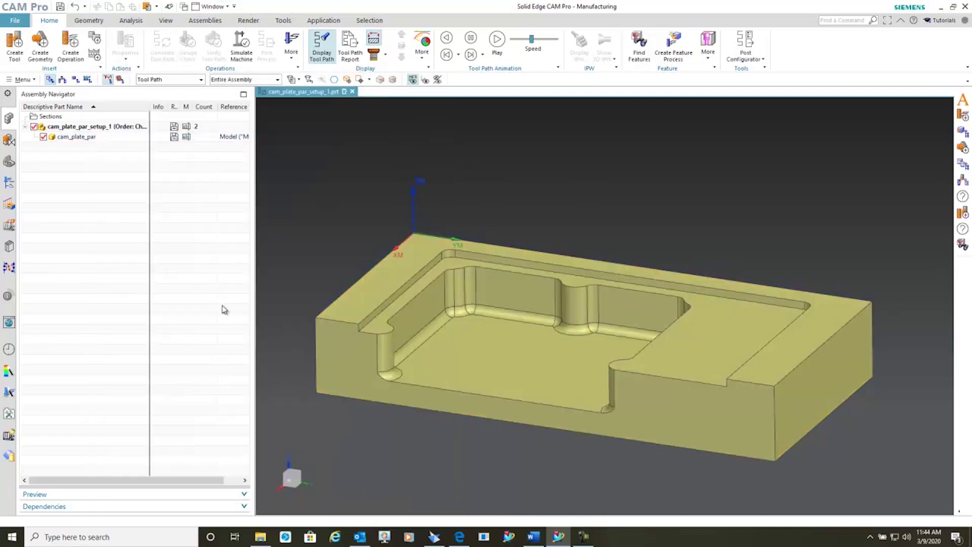
left_click(8, 184)
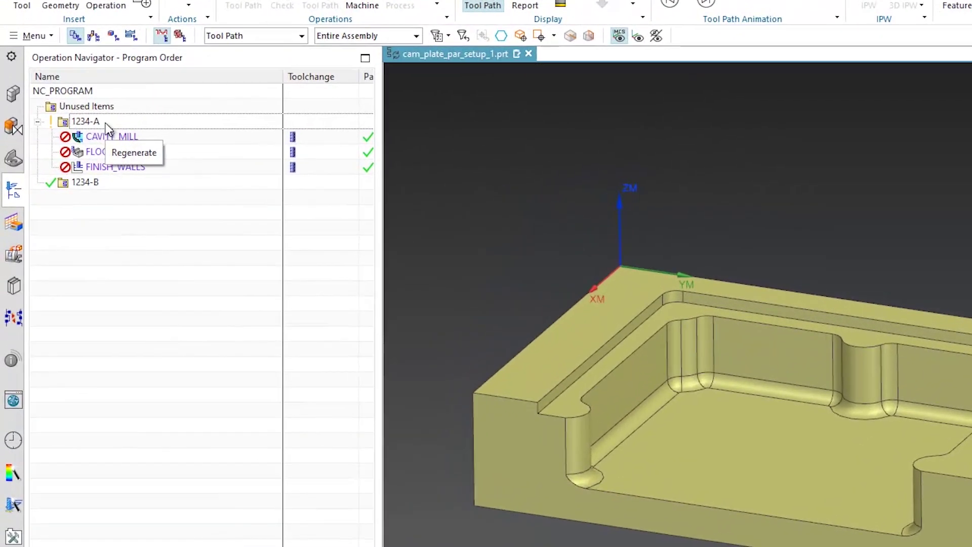
- Regenerate all 1234-A tool paths, drop FINISH_WALLS' suppressed geometry, and accept the paths
right_click(69, 137)
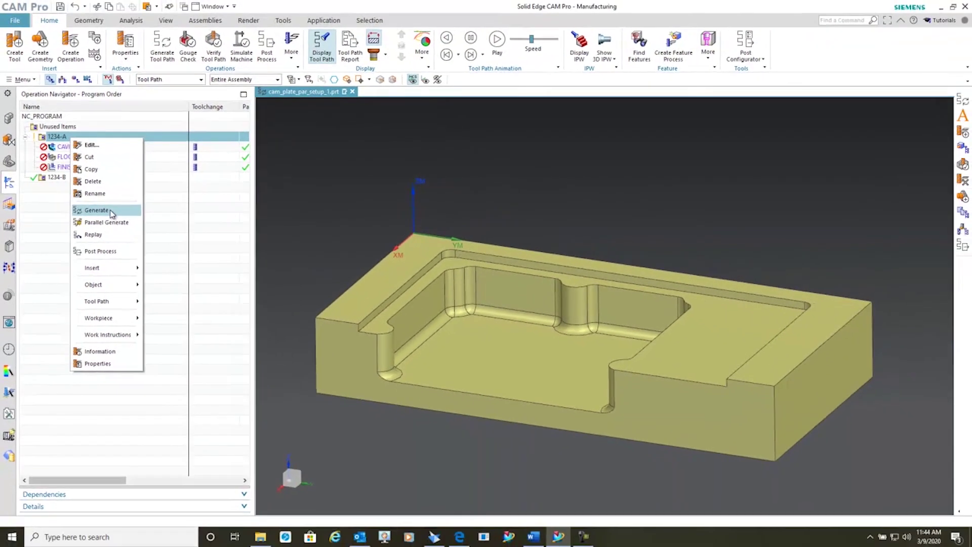
left_click(96, 209)
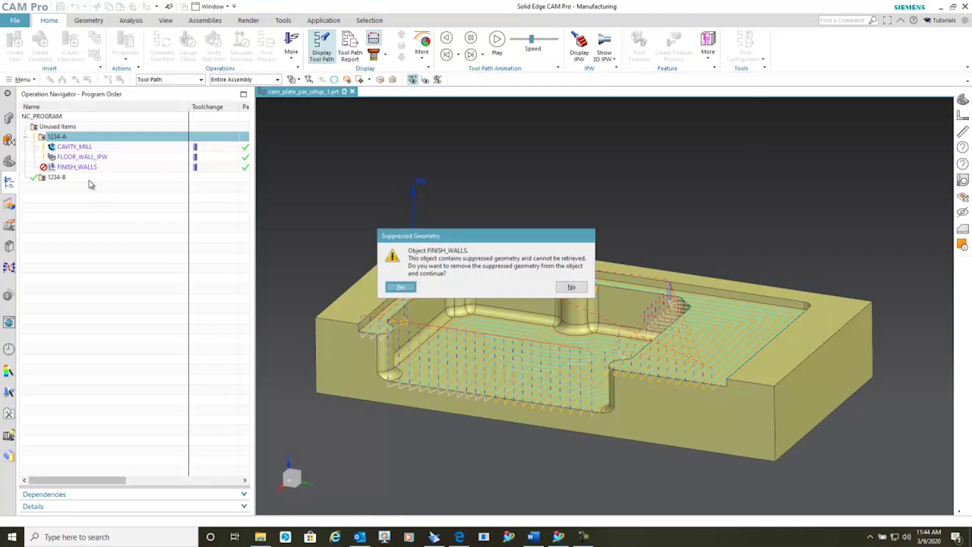
left_click(401, 287)
left_click(400, 287)
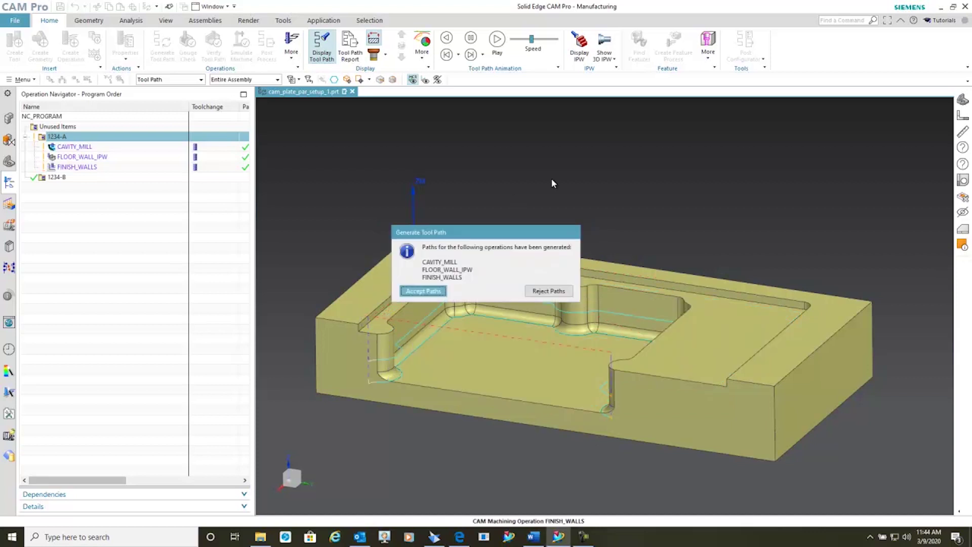
left_click(428, 291)
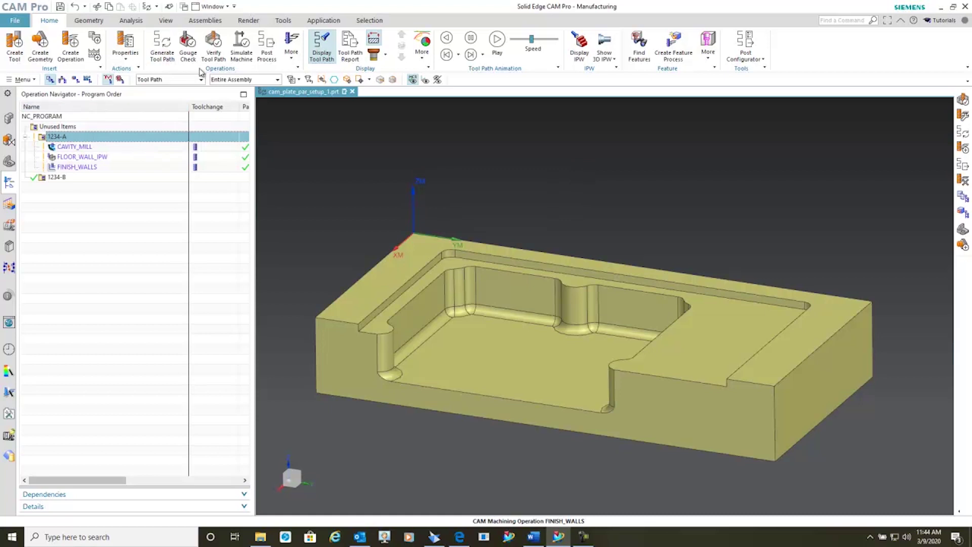
- Run the material-removal verification of the regenerated paths, then close the verification window
left_click(214, 46)
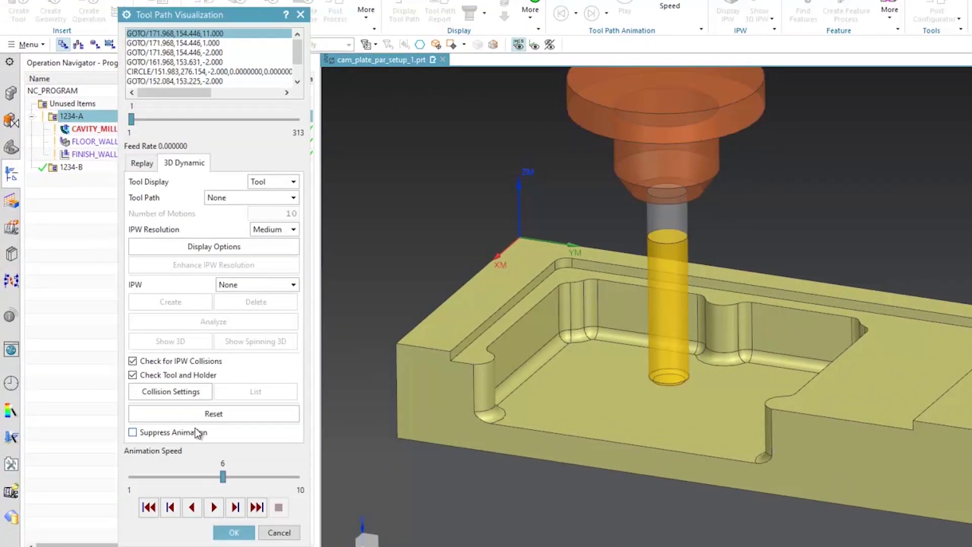
left_click(214, 508)
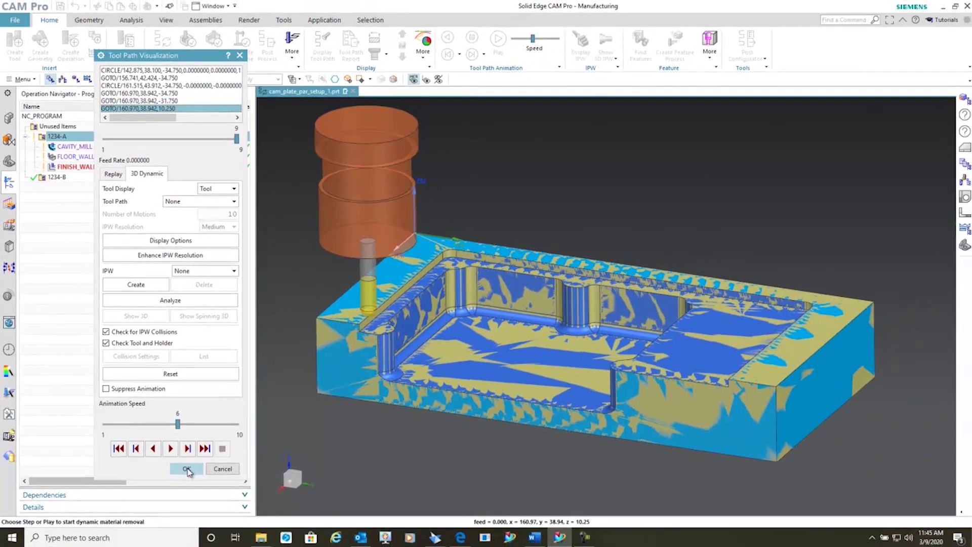
left_click(234, 532)
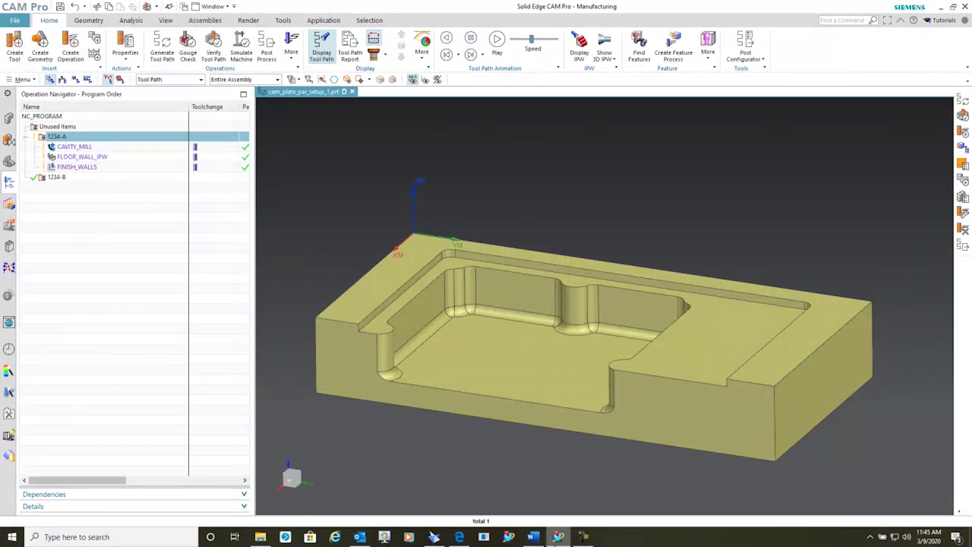
- Unsuppress Protrusion 14 to restore the center boss and save the cam plate part
left_click(434, 538)
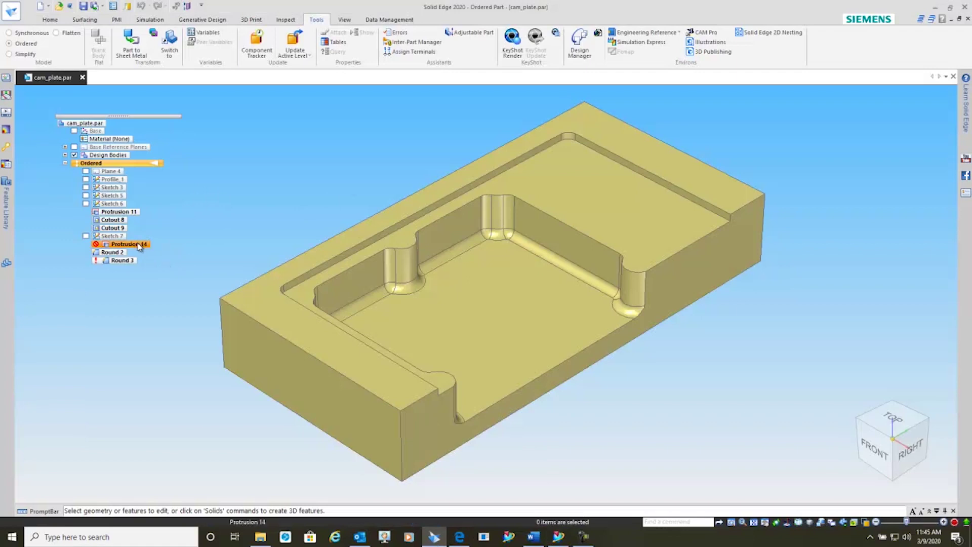
mouse_move(141, 245)
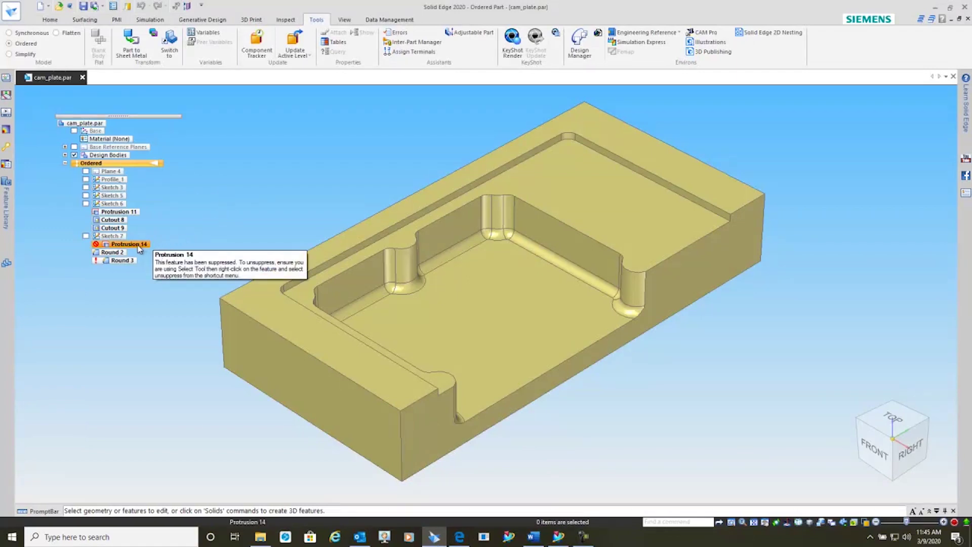
right_click(138, 246)
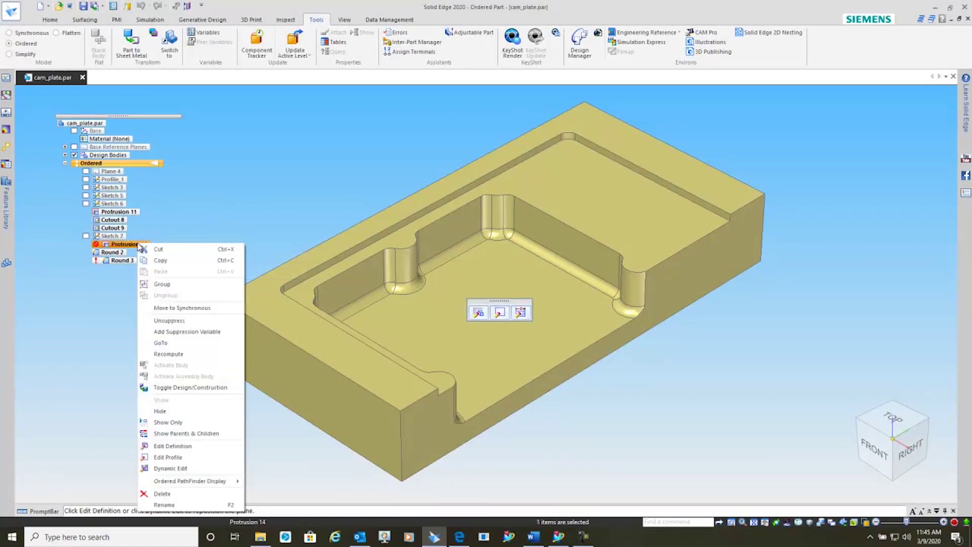
left_click(184, 321)
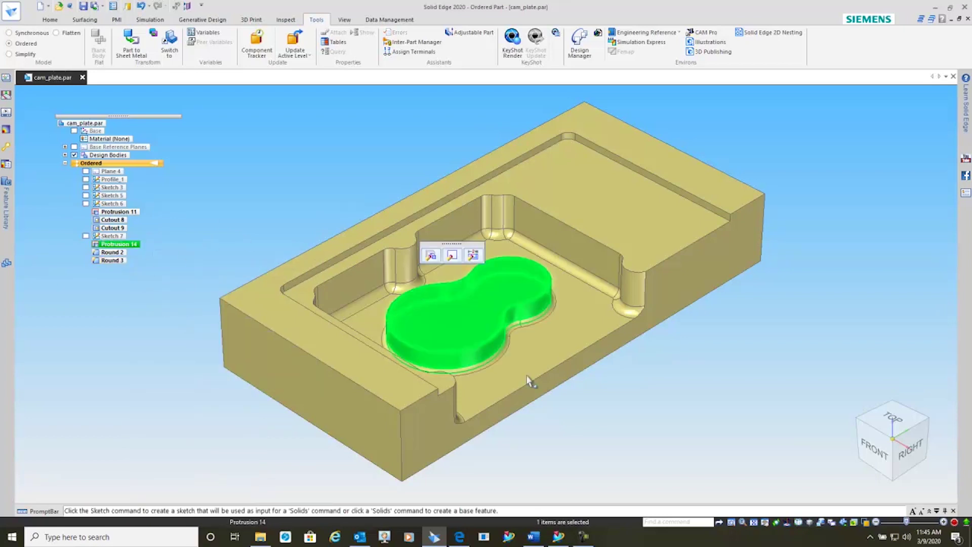
left_click(612, 442)
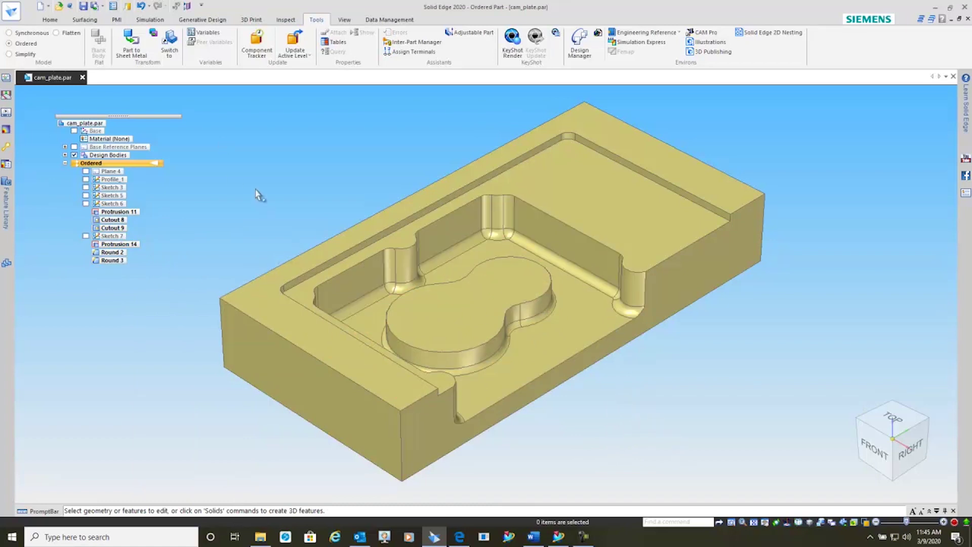
left_click(85, 7)
left_click(712, 33)
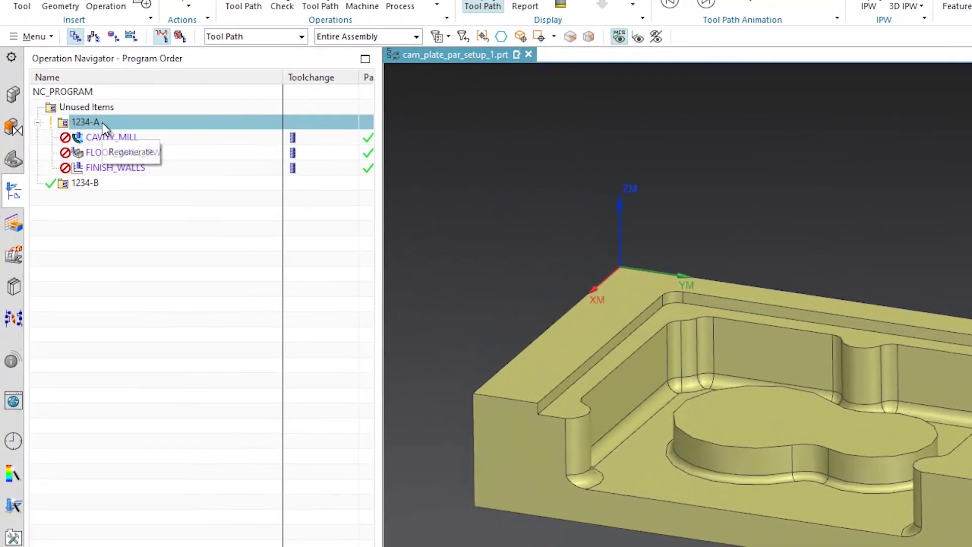
- Generate and accept new 1234-A tool paths for the plate with the restored boss
right_click(69, 138)
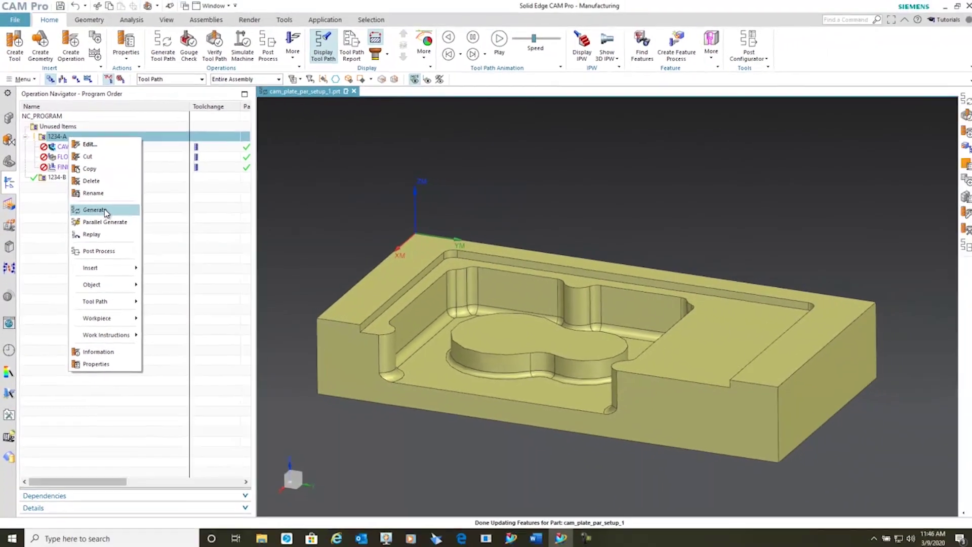
left_click(141, 231)
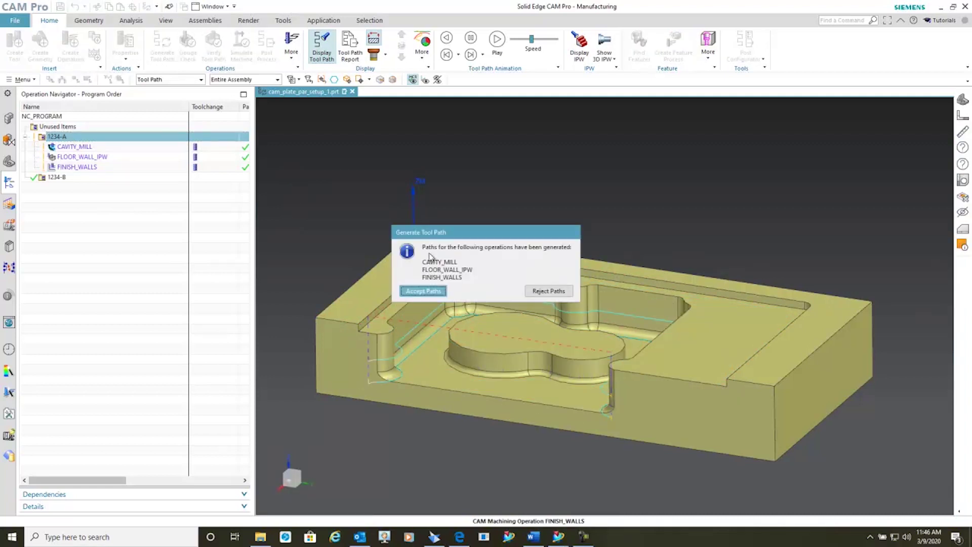
left_click(438, 292)
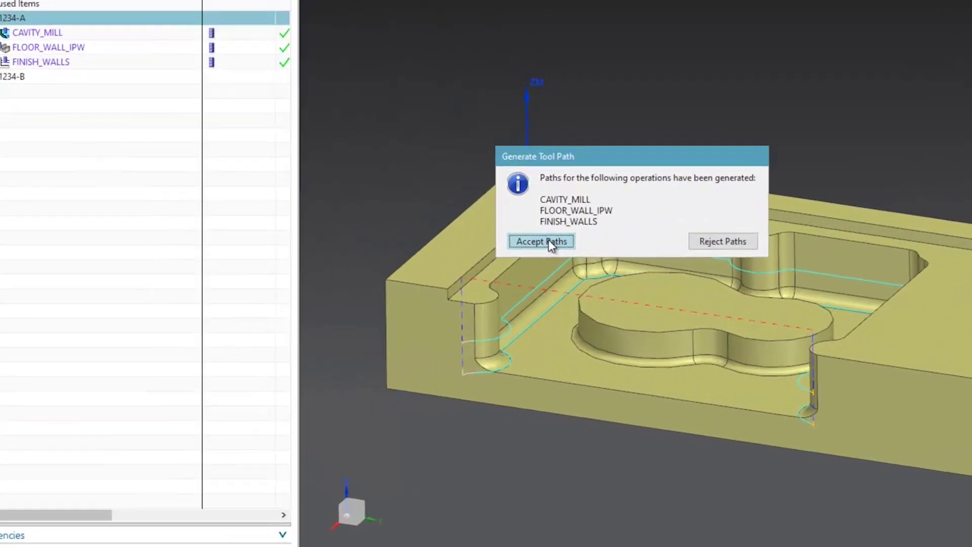
left_click(563, 234)
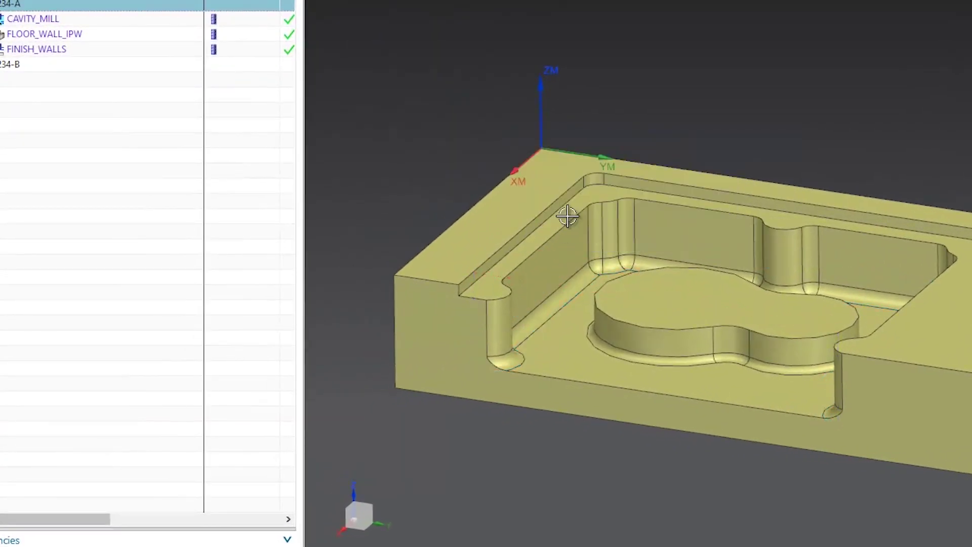
right_click(50, 51)
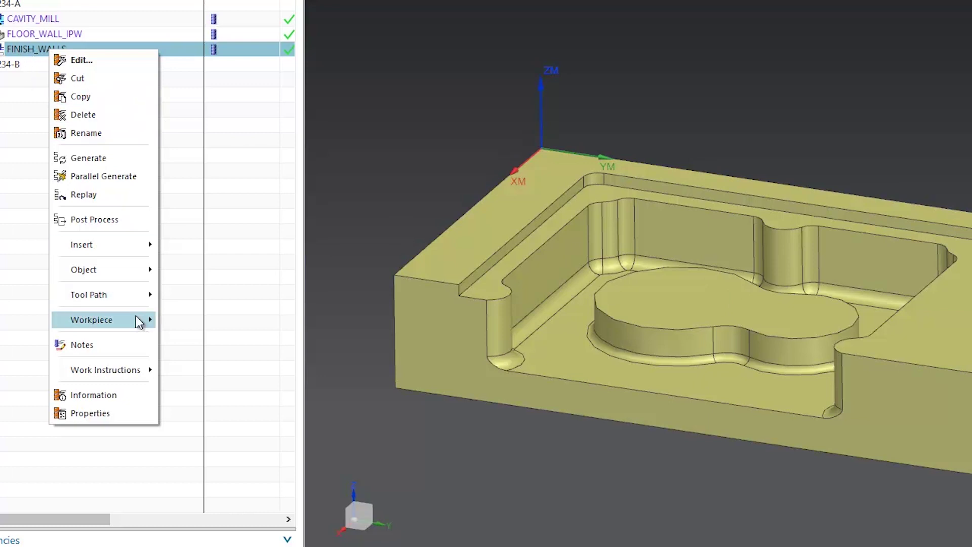
- Edit FINISH_WALLS and bring up its Part Boundaries, showing one 17-curve open boundary
mouse_move(128, 296)
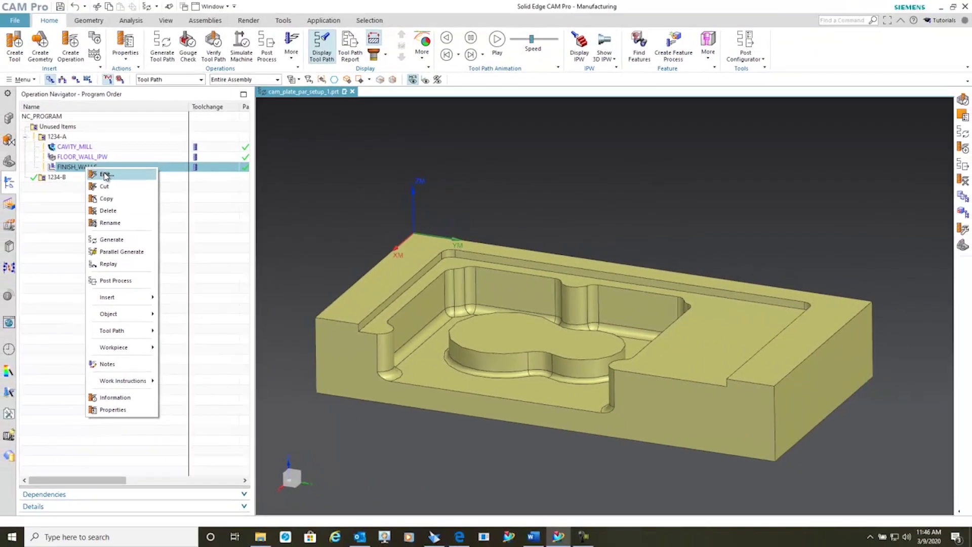
left_click(86, 195)
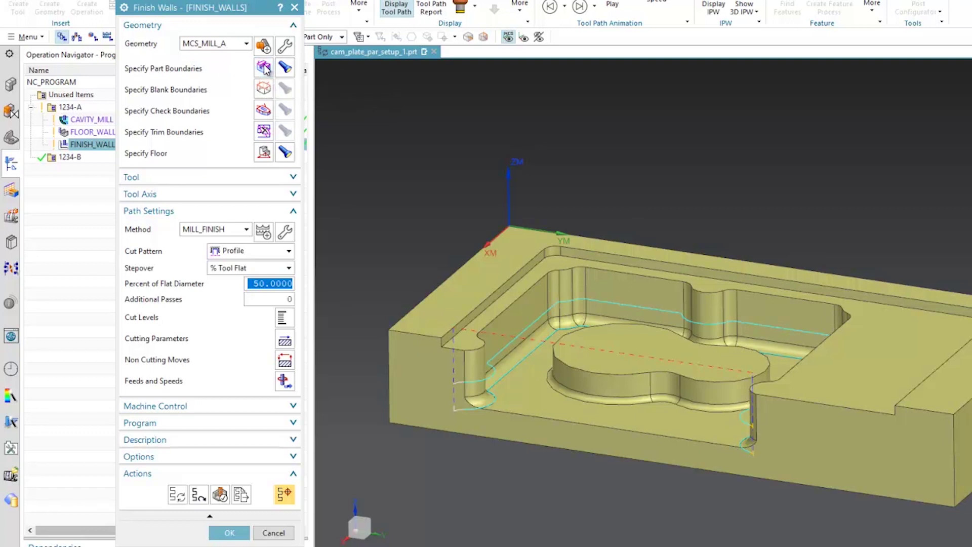
left_click(263, 67)
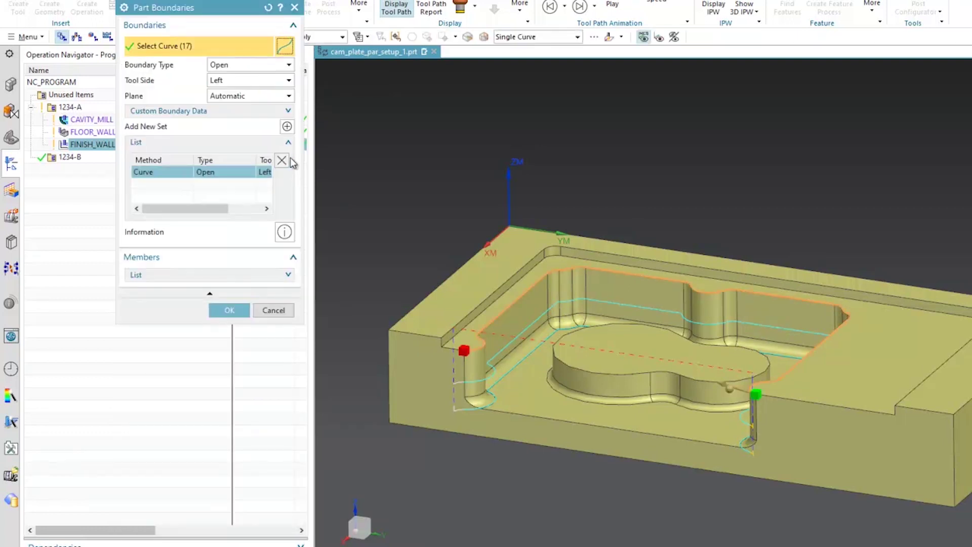
- Add a boss top-face boundary set with Tool Side Outside to FINISH_WALLS and regenerate it
left_click(287, 127)
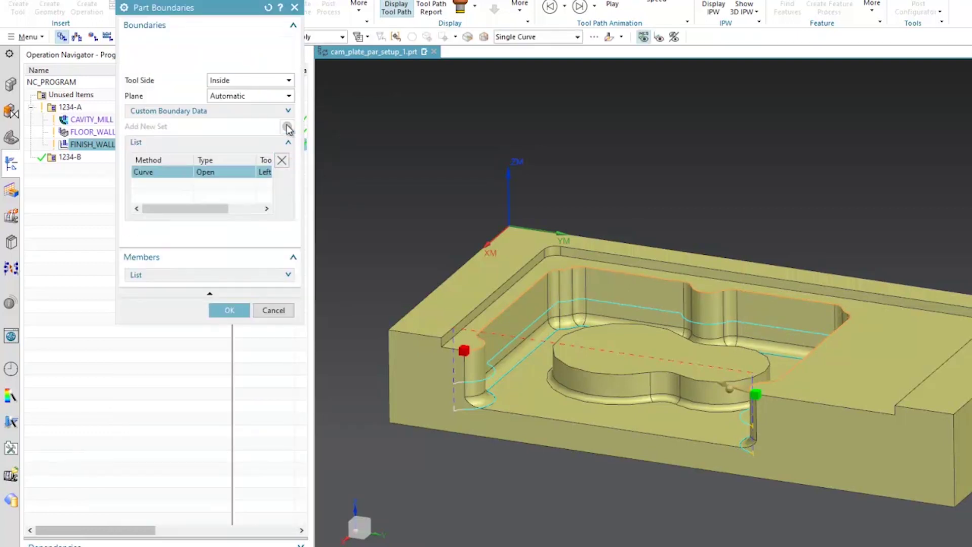
left_click(638, 348)
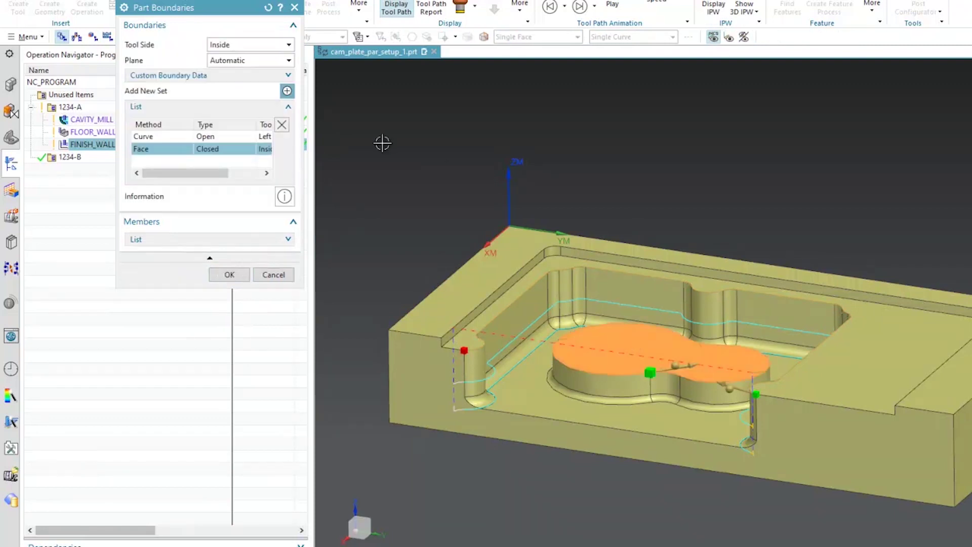
left_click(288, 45)
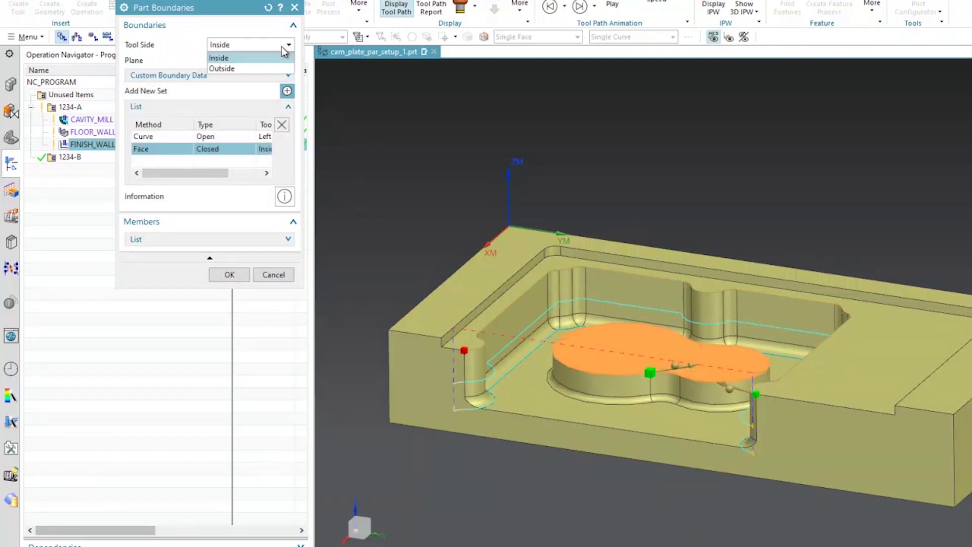
left_click(262, 69)
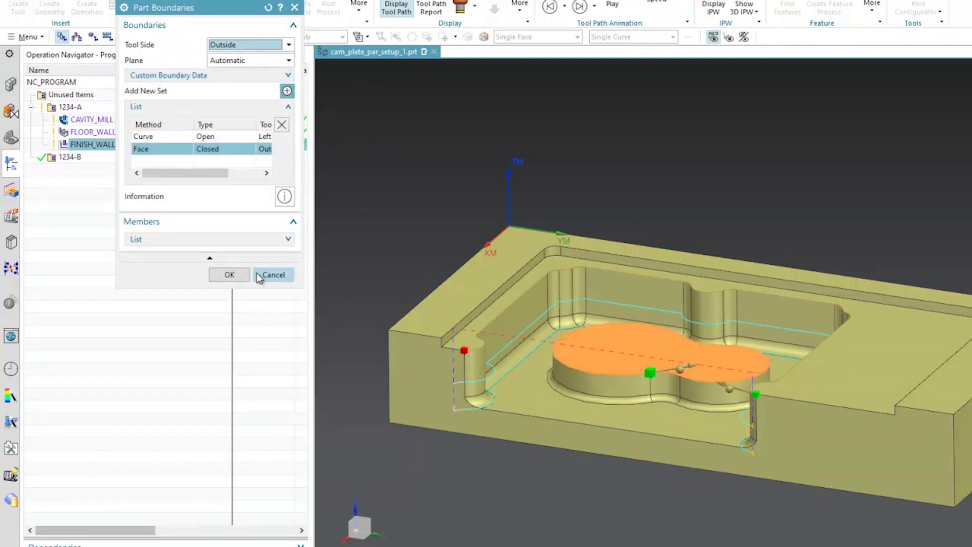
left_click(231, 274)
left_click(226, 530)
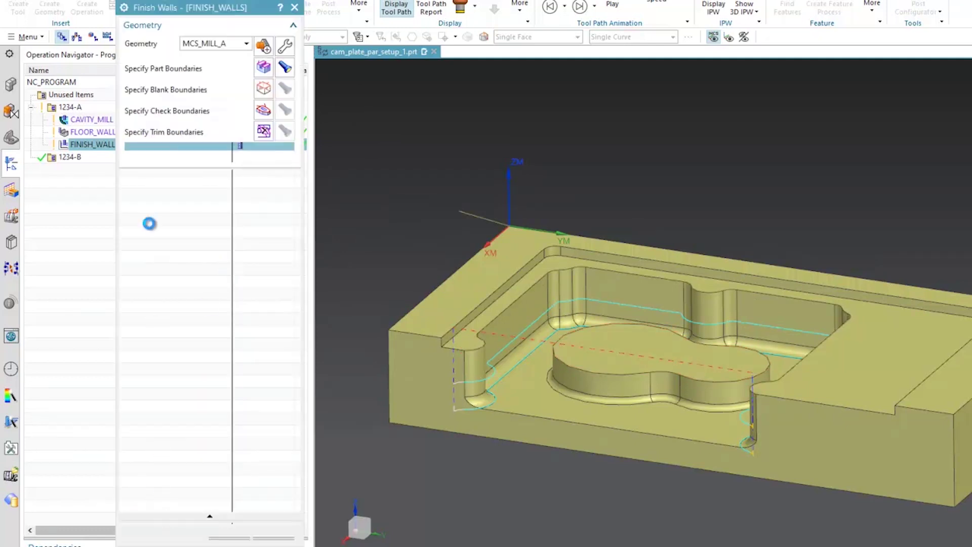
left_click(177, 494)
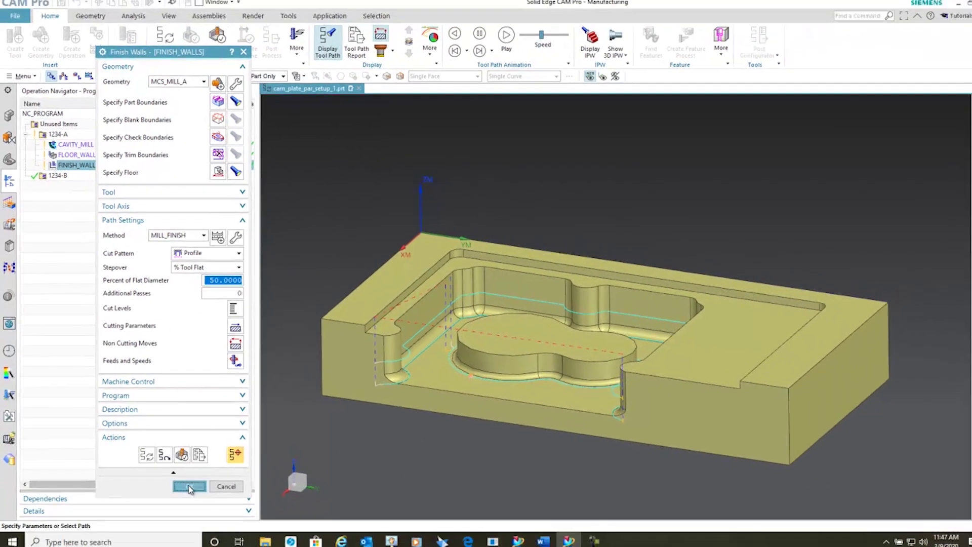
- Accept FINISH_WALLS, then play a 3D Dynamic verification of the 1234-A group
left_click(229, 533)
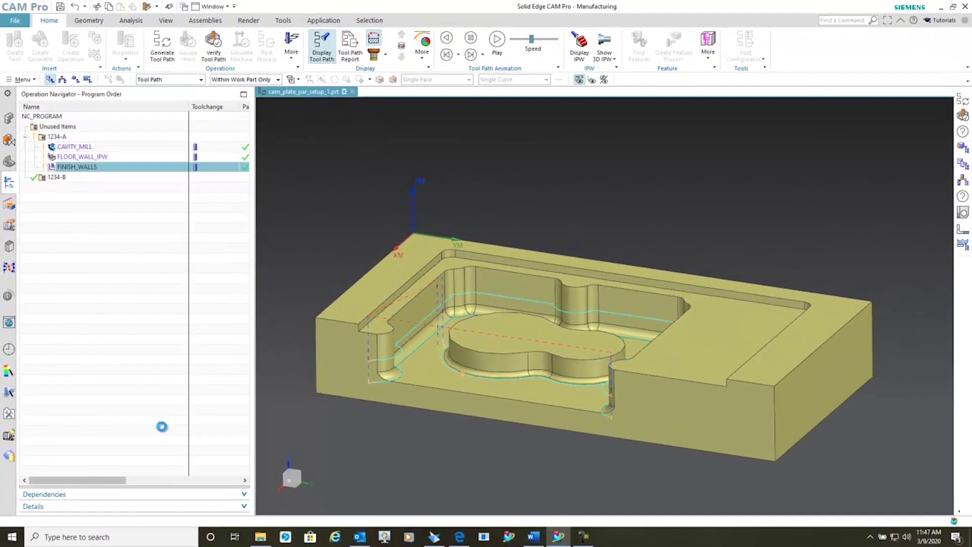
left_click(56, 137)
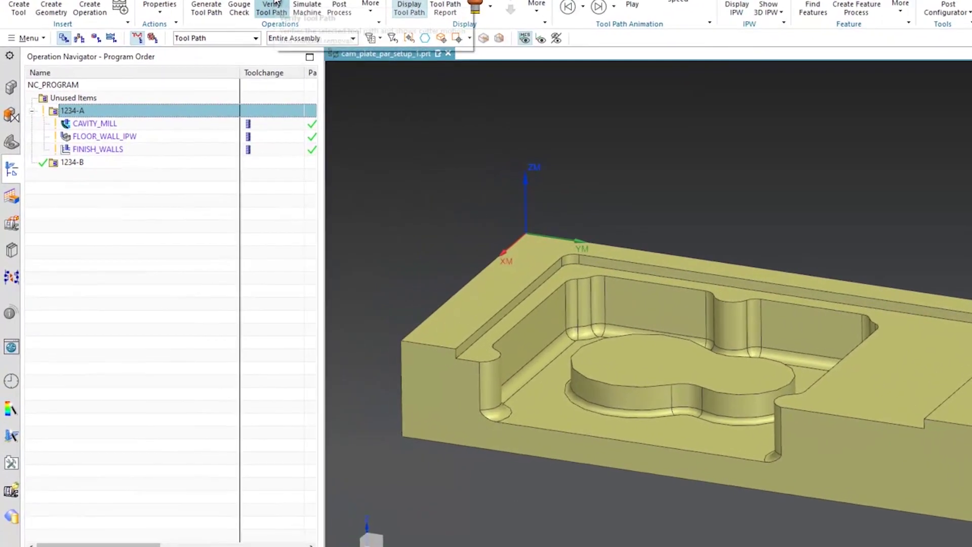
left_click(276, 5)
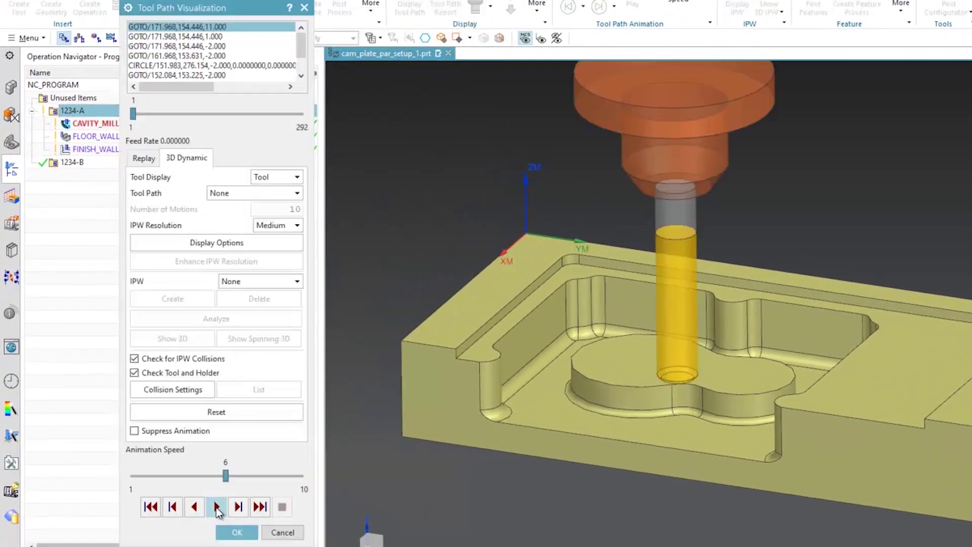
left_click(217, 508)
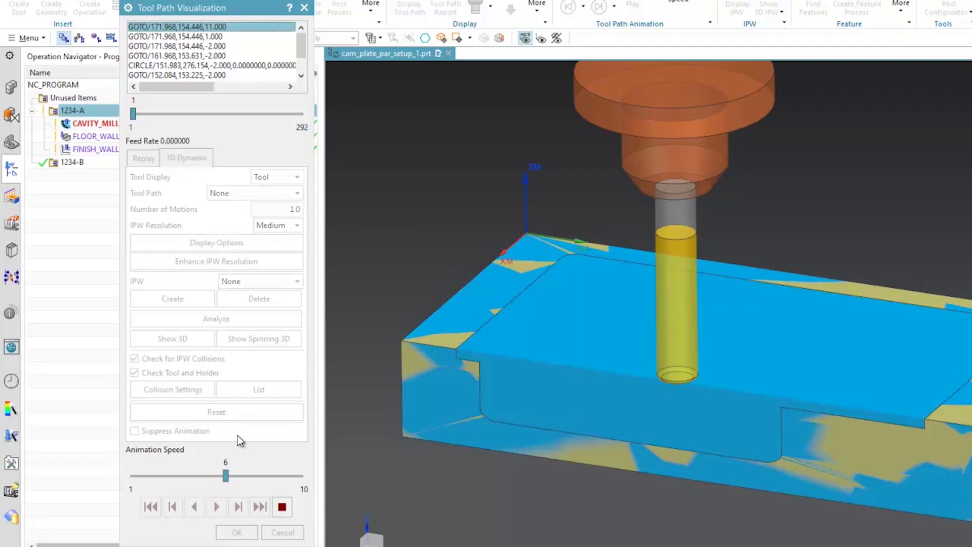